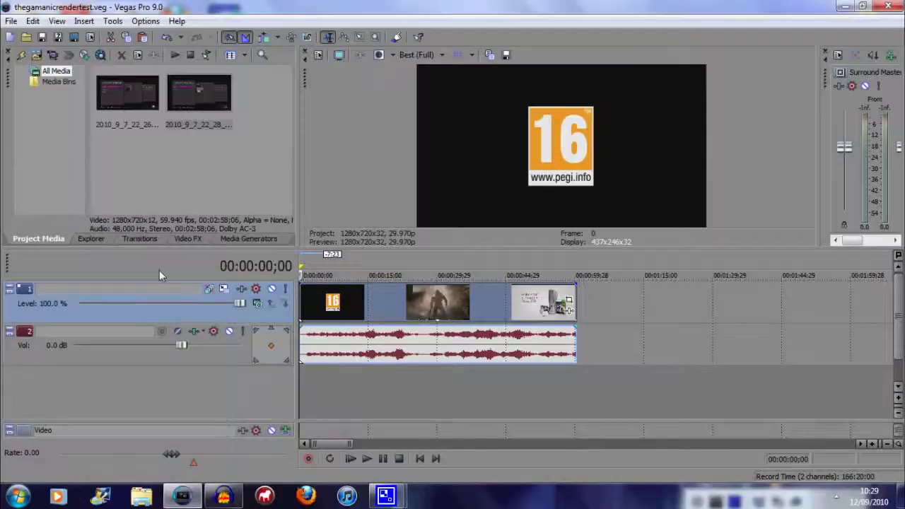
Step: Preview the video clip at several points between about 18 and 41 seconds on the timeline
click(386, 309)
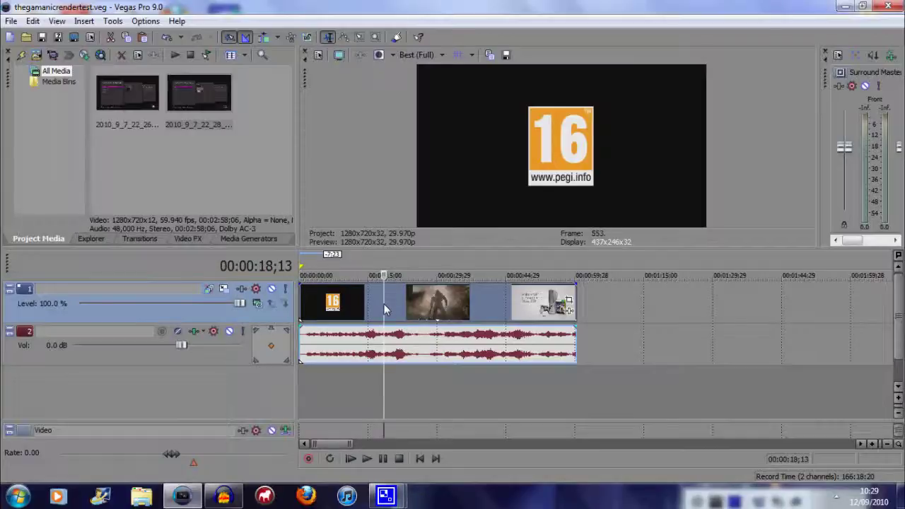
click(408, 302)
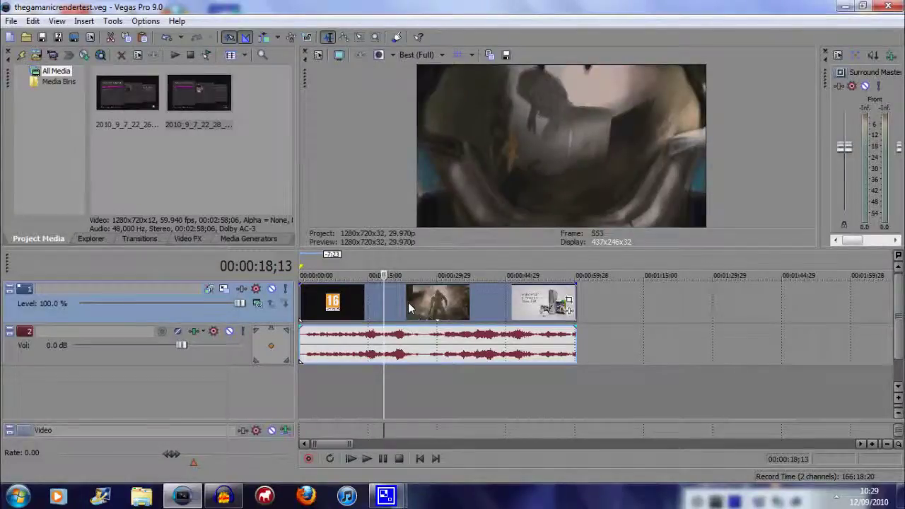
click(428, 302)
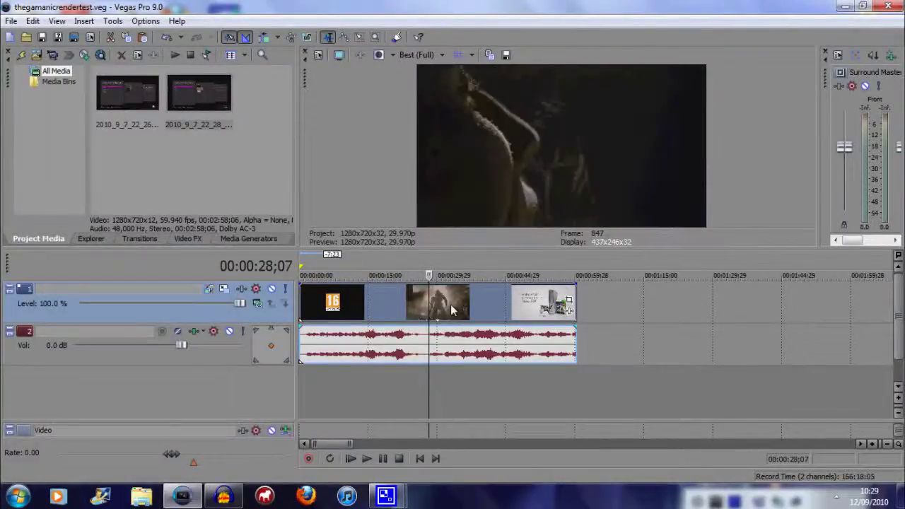
click(450, 308)
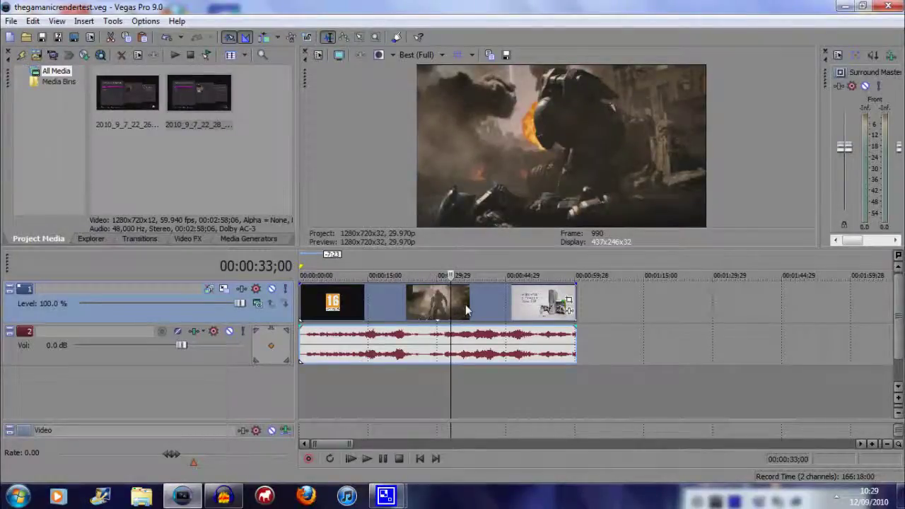
click(488, 303)
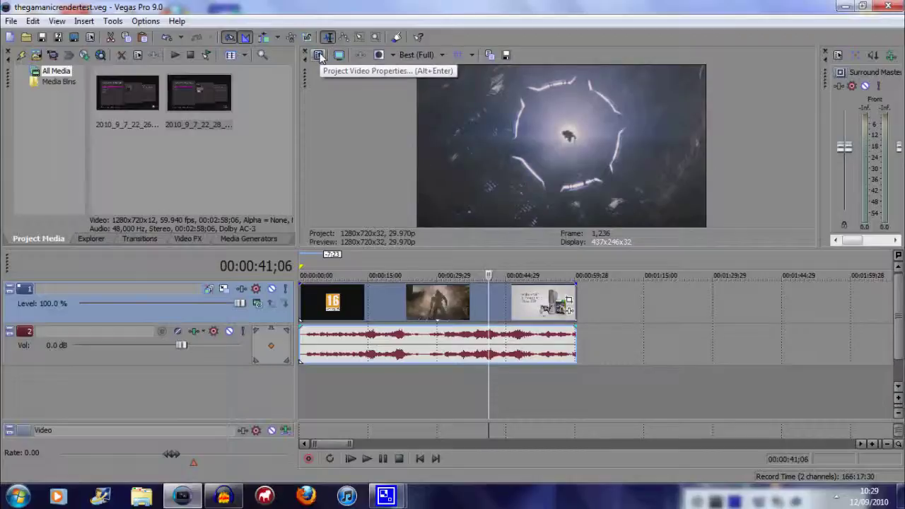
Step: In the project's video properties, choose the HDV 720-30p (1280x720, 29.970 fps) template and check its width and height
click(319, 57)
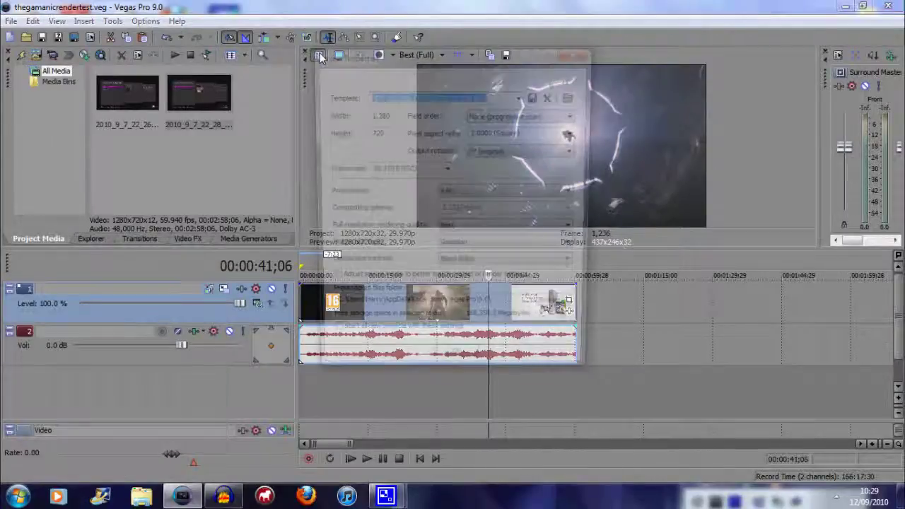
click(525, 96)
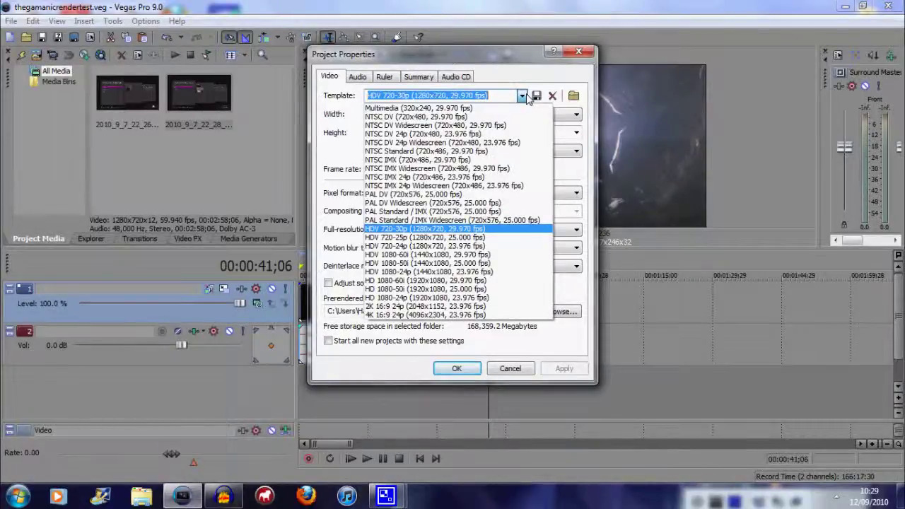
click(523, 96)
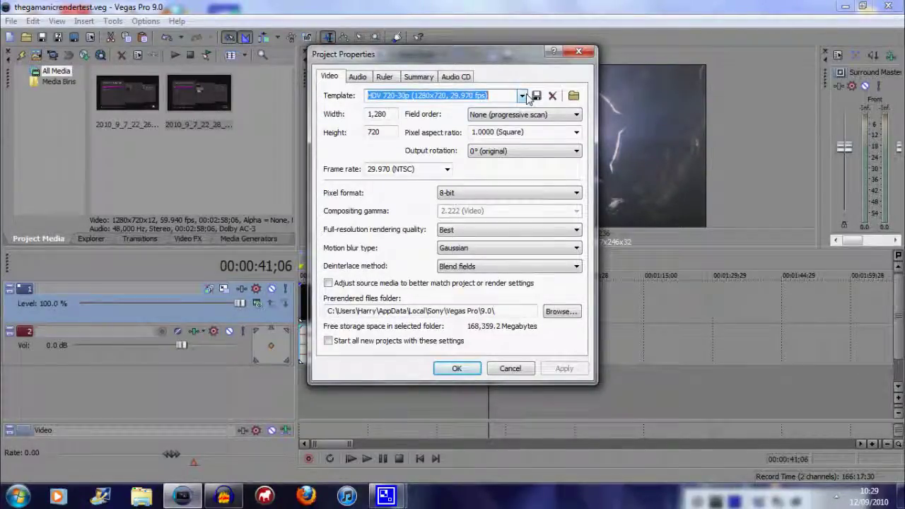
click(524, 96)
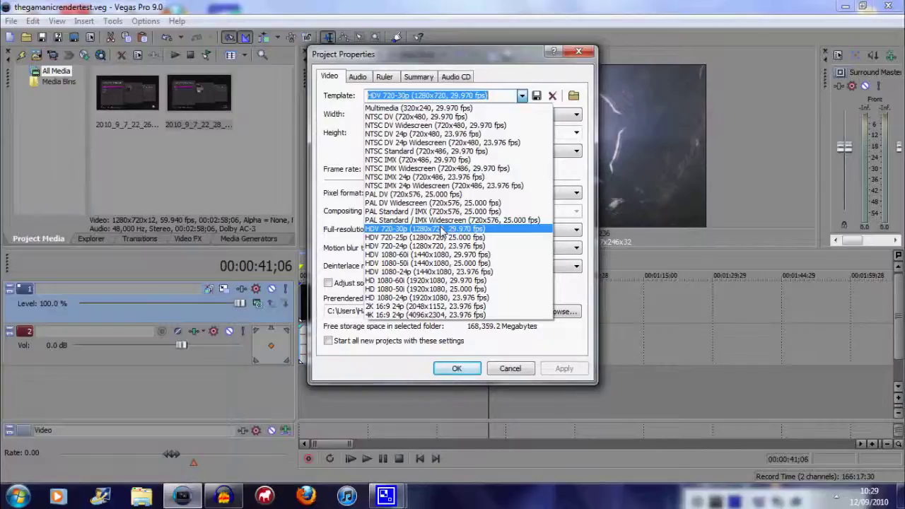
click(441, 230)
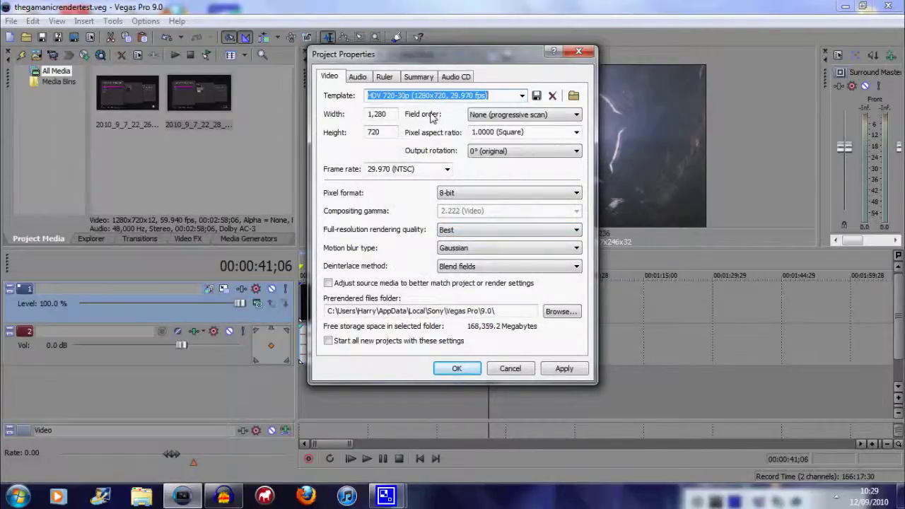
click(389, 118)
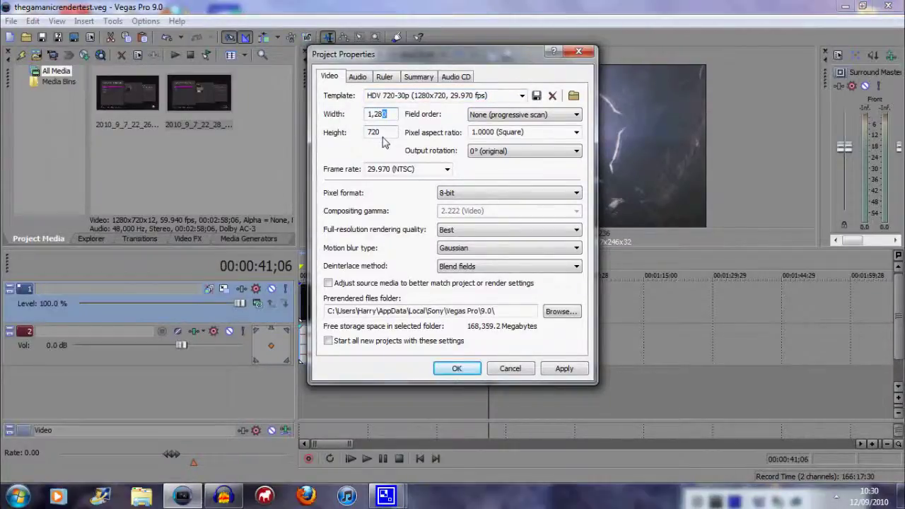
click(385, 134)
click(388, 137)
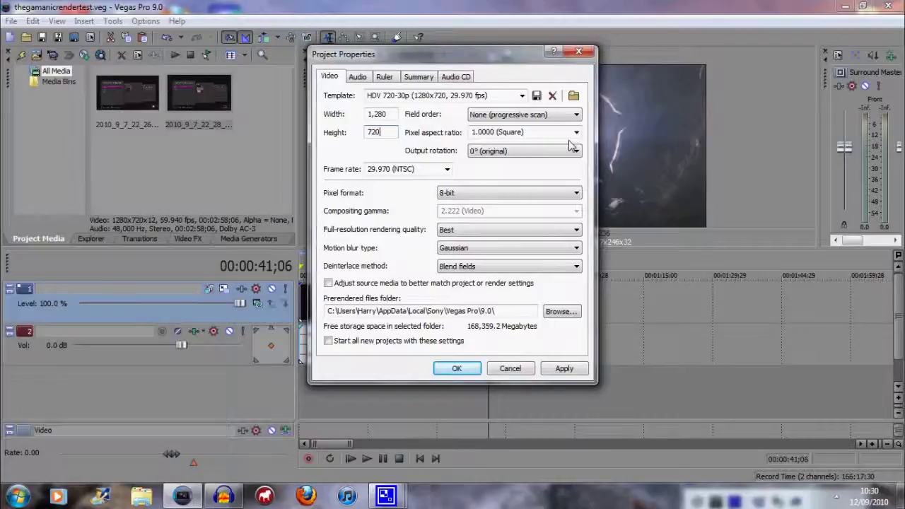
Step: Use the 8-bit pixel format, Best full-resolution rendering quality, Gaussian motion blur and Blend fields deinterlacing
click(551, 194)
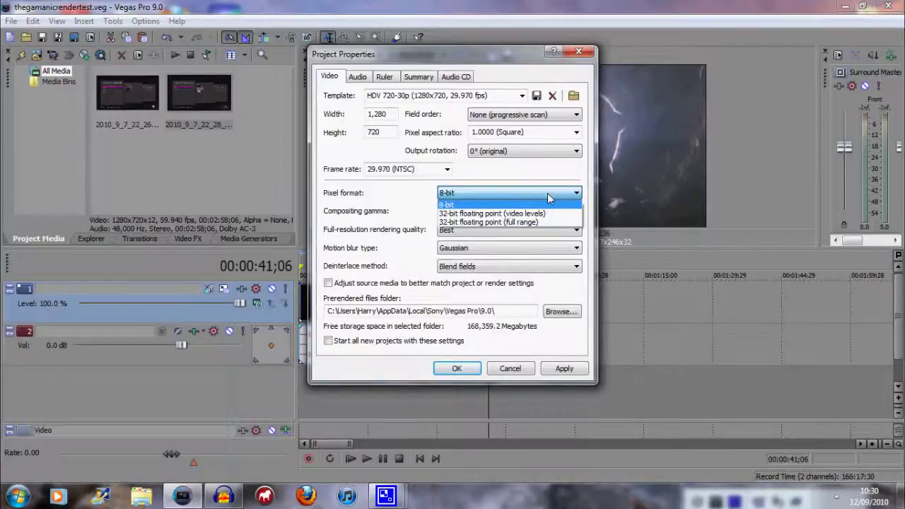
click(544, 206)
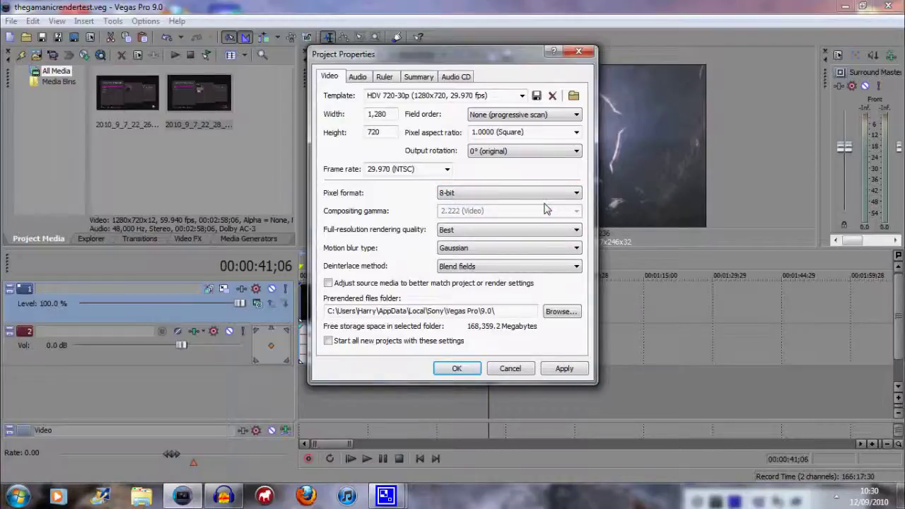
click(521, 232)
click(521, 233)
click(512, 252)
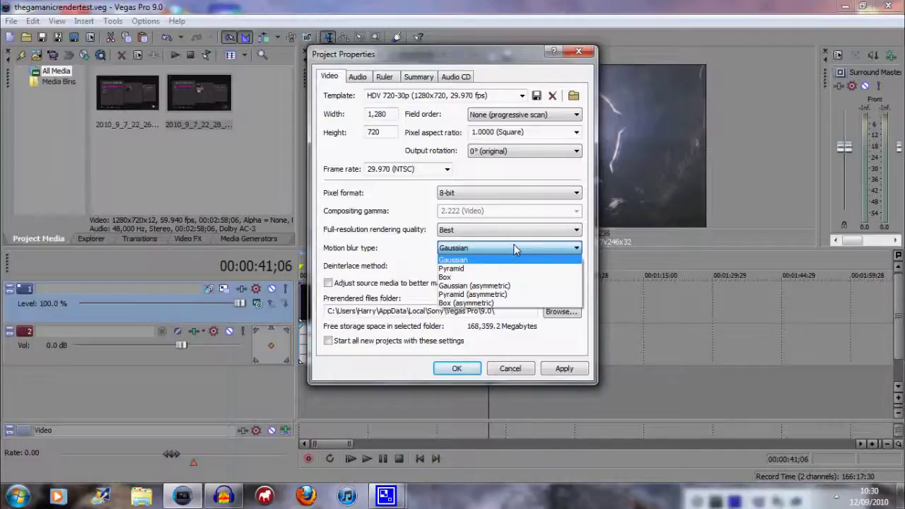
click(514, 248)
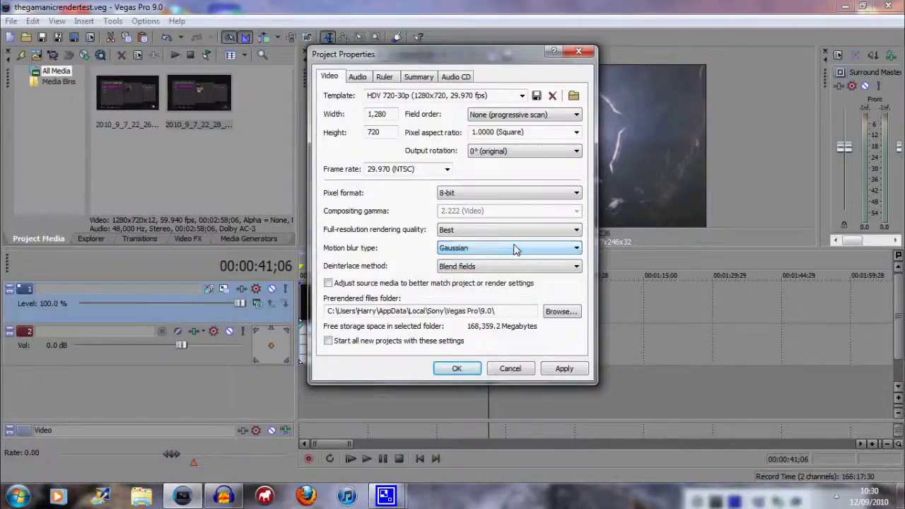
click(497, 267)
click(497, 266)
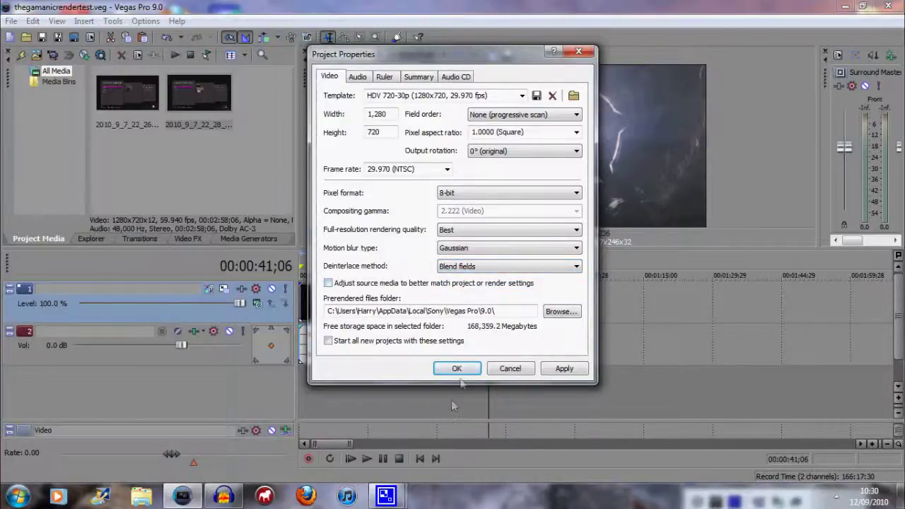
Step: Make these settings the default for all new projects and accept the project properties
click(328, 341)
click(457, 369)
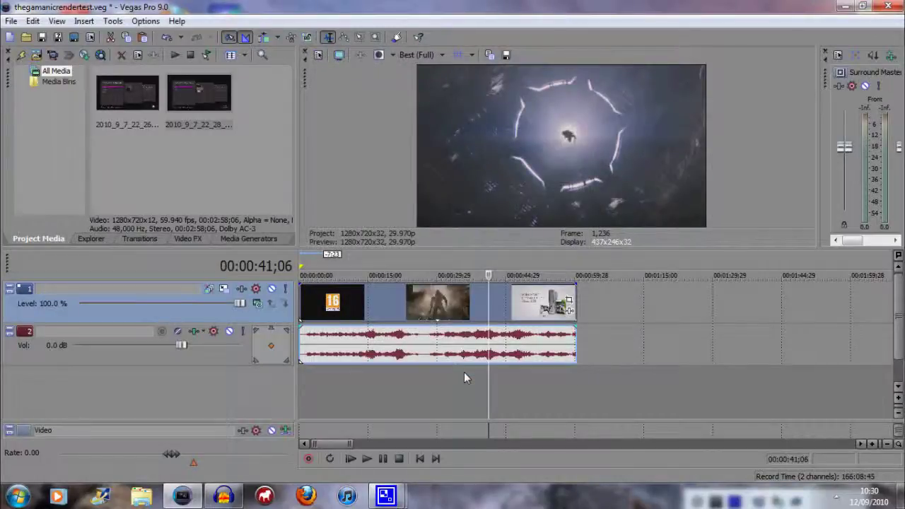
Step: Apply the Color Corrector (Secondary) video effect to the clip on the video track
click(447, 300)
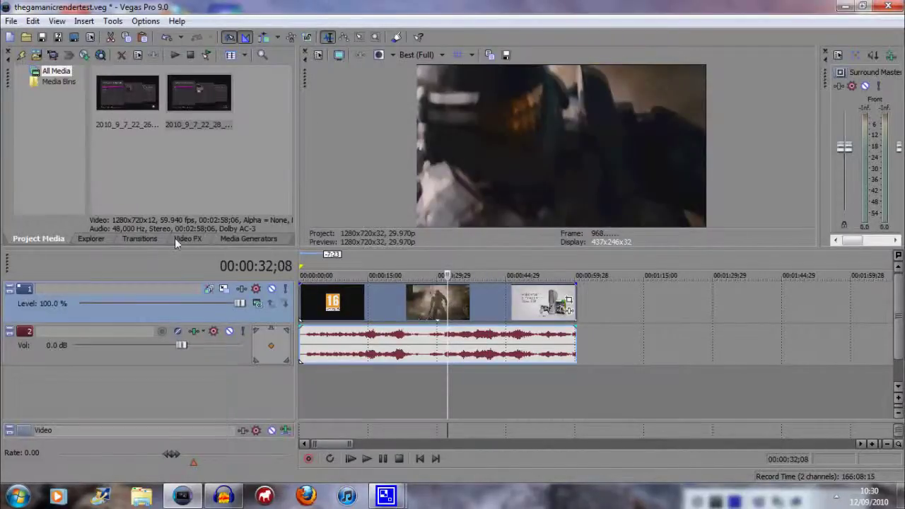
click(176, 238)
click(42, 174)
click(42, 192)
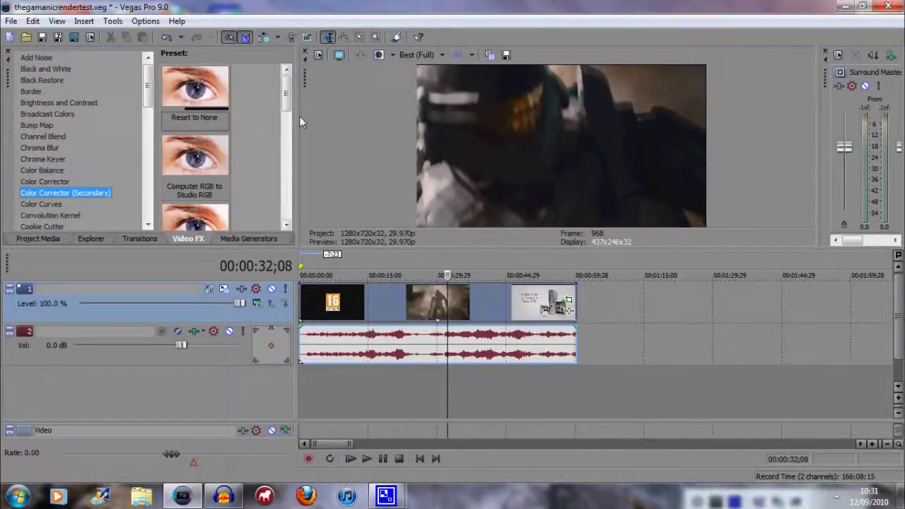
drag(299, 116, 352, 113)
click(200, 110)
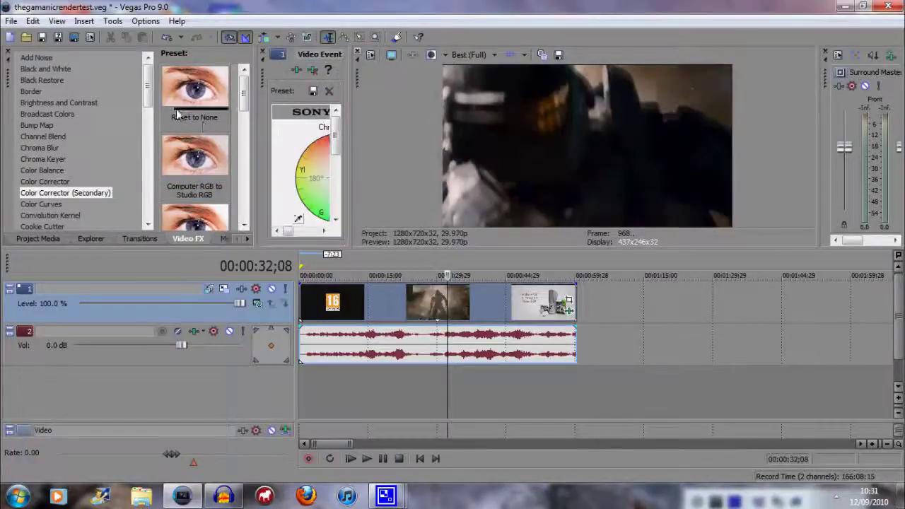
Step: Apply the Sharpen video effect with the HDPVR preset to the clip on the video track
drag(149, 105, 143, 189)
click(33, 172)
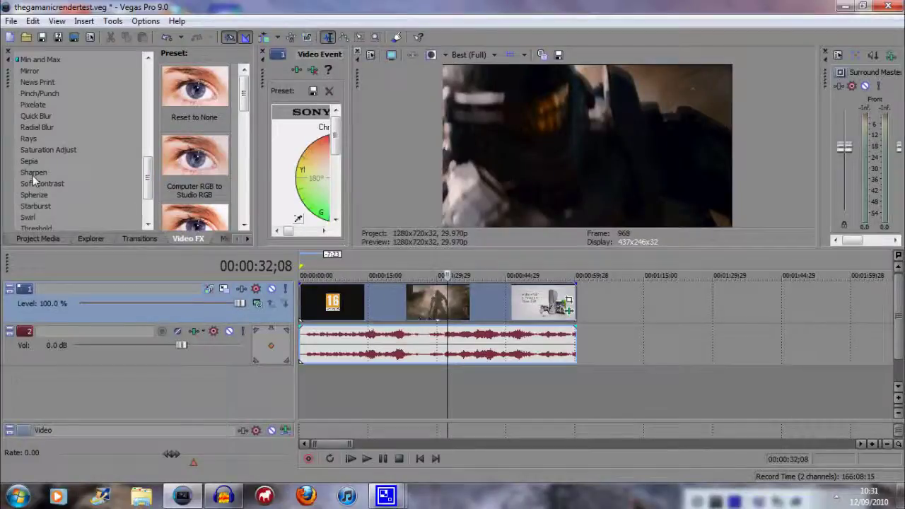
click(198, 104)
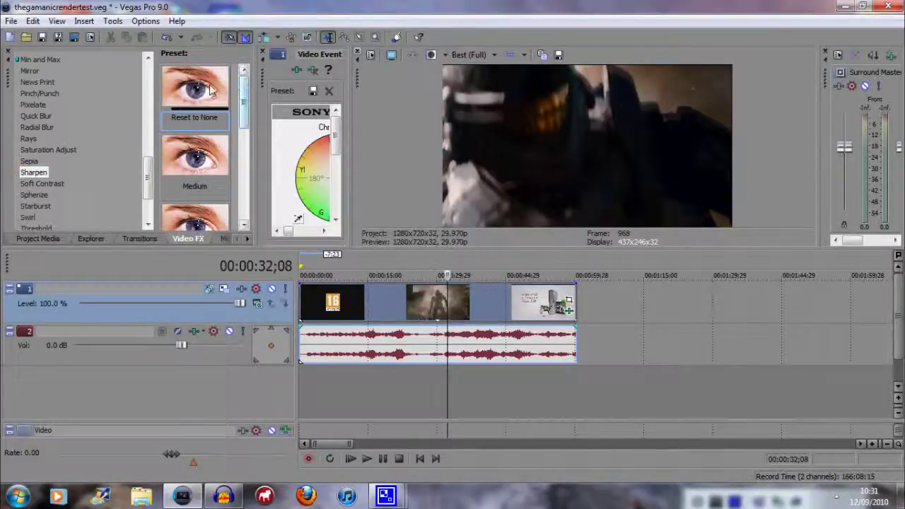
drag(240, 96, 243, 193)
click(194, 185)
drag(415, 322, 377, 302)
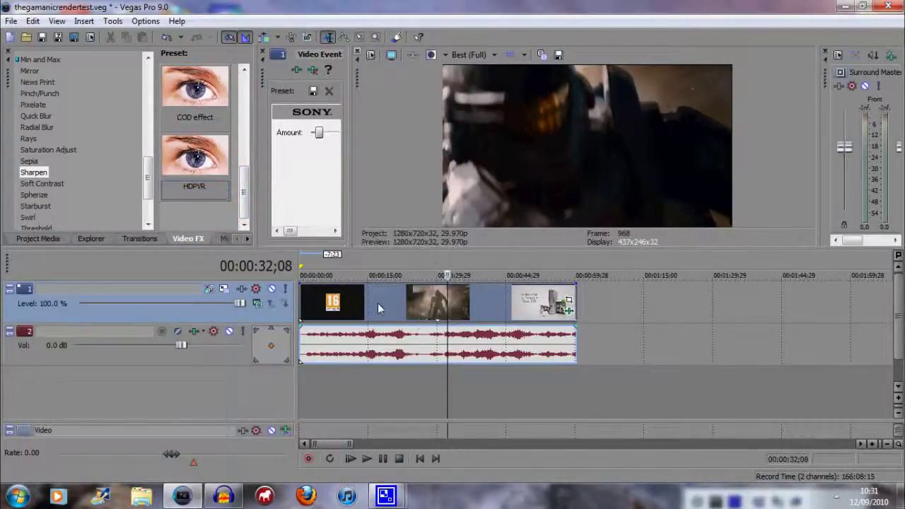
Step: Start rendering the project as Windows Media Video V11 with the 6 Mbps HD 720-30p Video, 5.1 Surround template
click(9, 22)
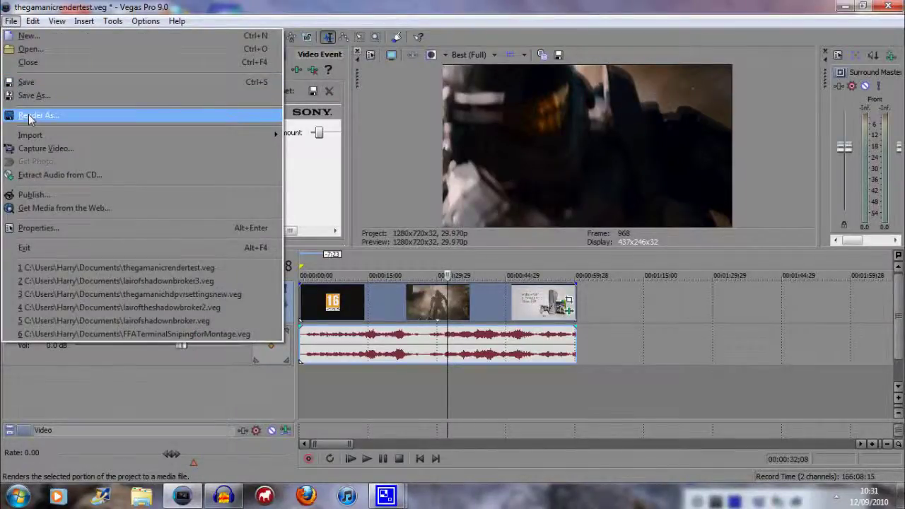
click(29, 116)
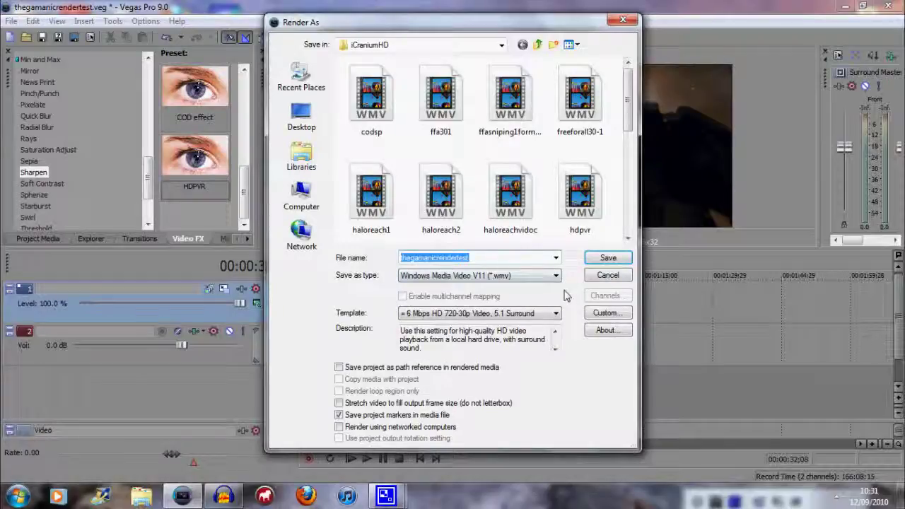
click(537, 313)
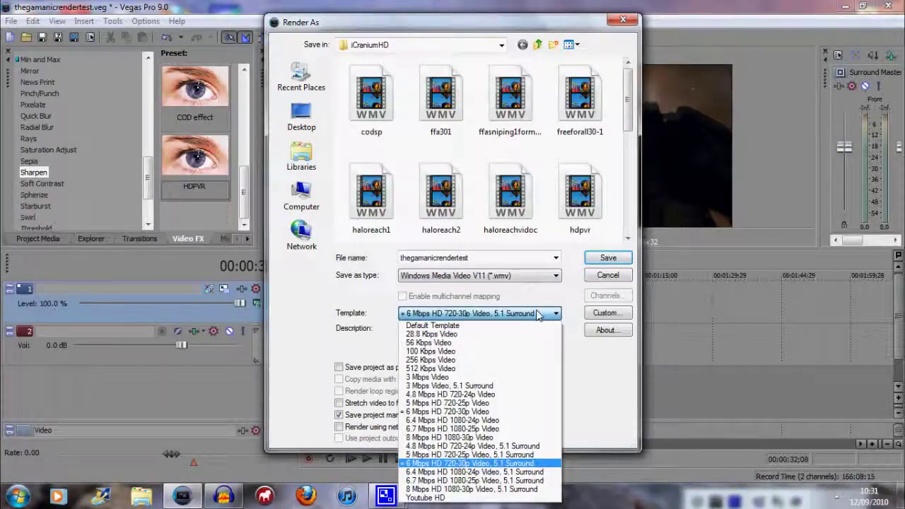
click(471, 465)
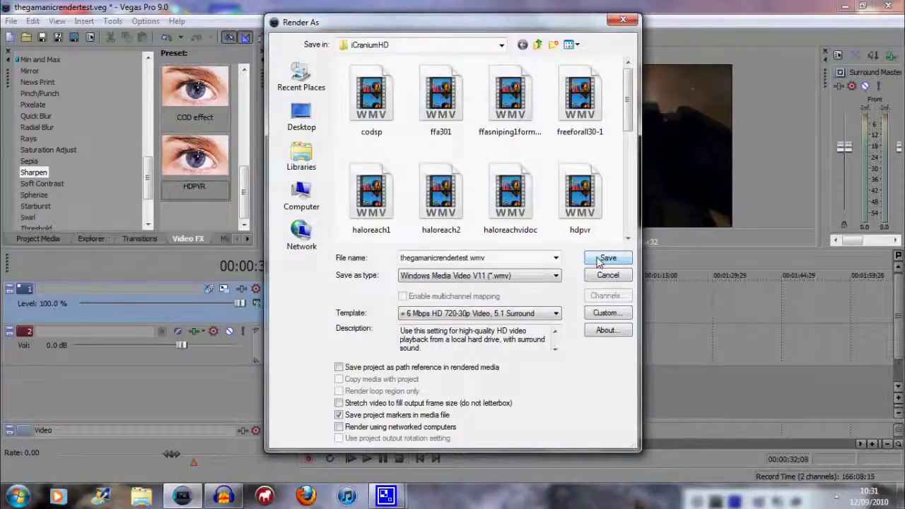
Step: Open the render template's custom settings and keep Windows Media Audio 10 Professional as the audio format
click(602, 313)
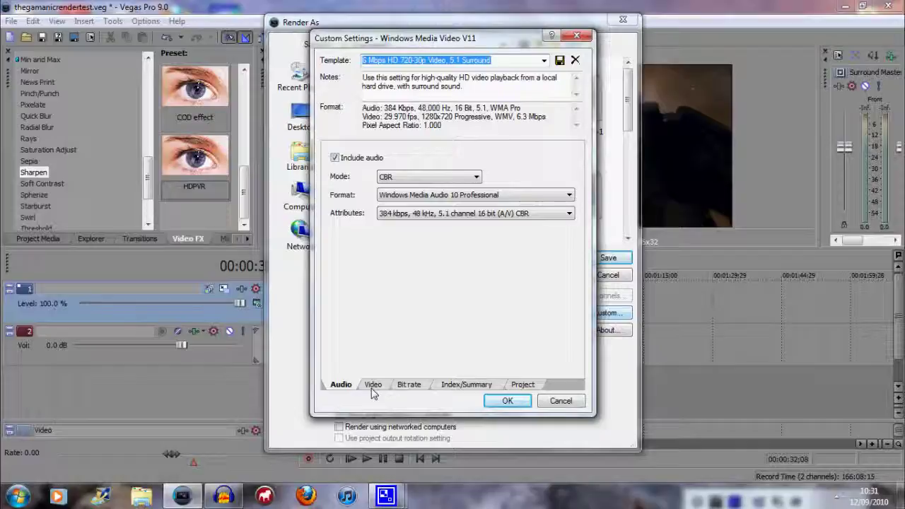
click(438, 196)
click(443, 200)
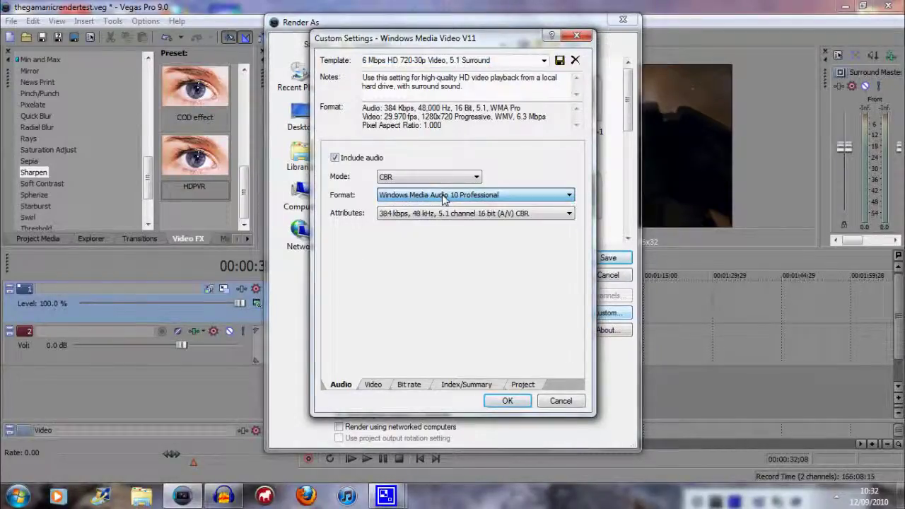
Step: Set the render's video smoothness to 81 and keep the image size at High definition (1280x720)
click(373, 385)
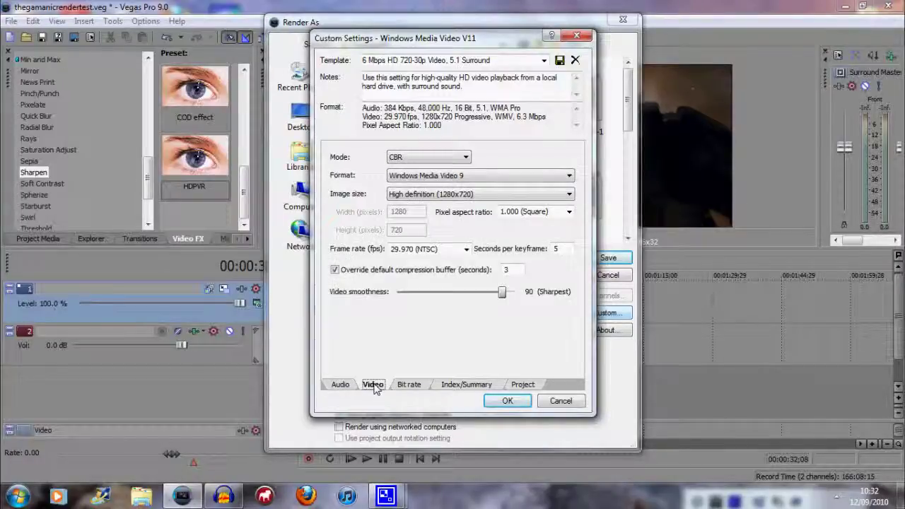
mouse_move(502, 292)
mouse_down()
mouse_move(442, 293)
mouse_move(502, 295)
mouse_move(455, 295)
mouse_move(494, 299)
mouse_up()
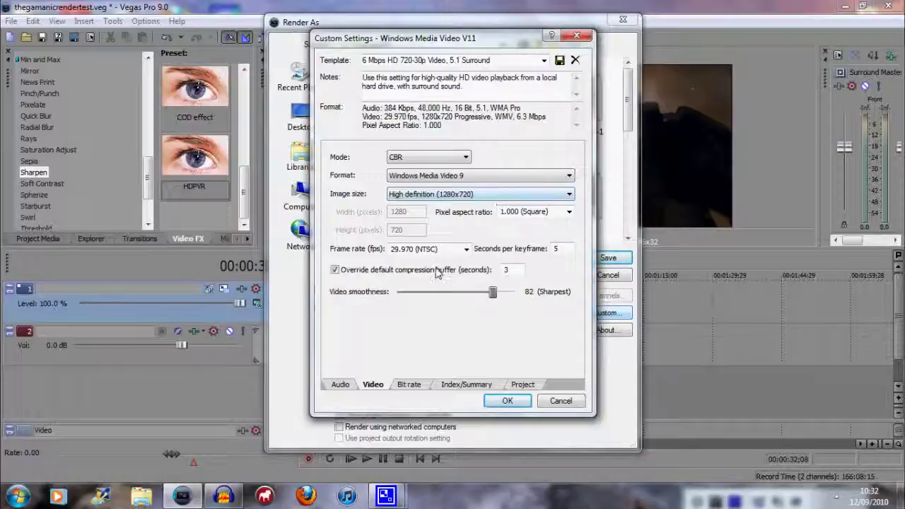
drag(494, 294, 493, 294)
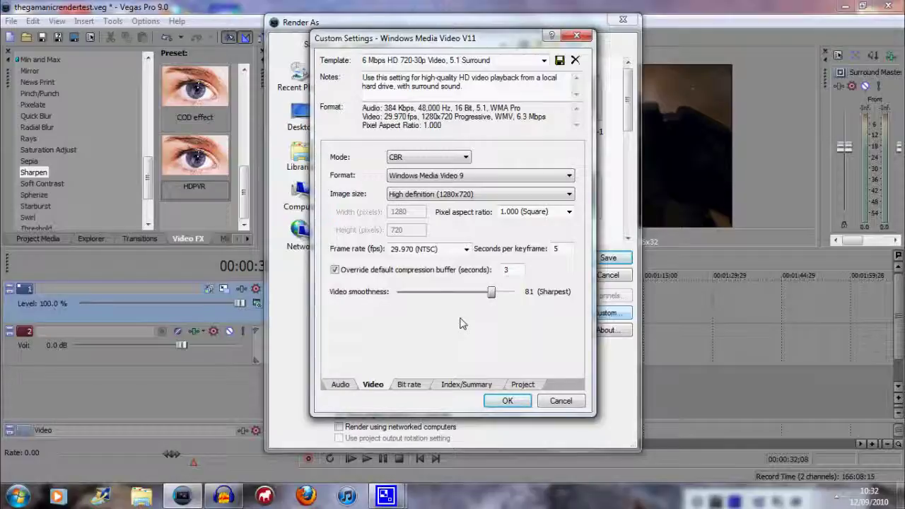
click(472, 194)
click(472, 202)
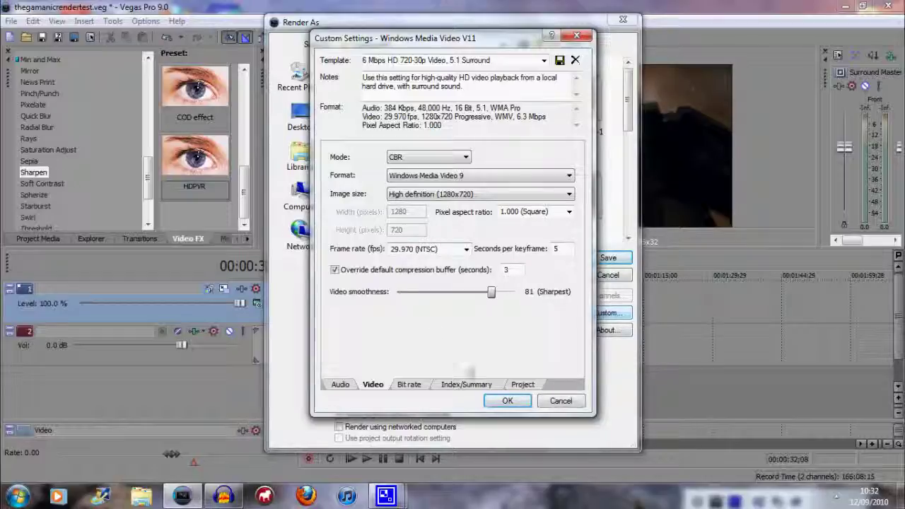
Step: Check the render's target bit rate, keeping Internet/LAN at 6 M, and look over the index and summary settings
click(410, 385)
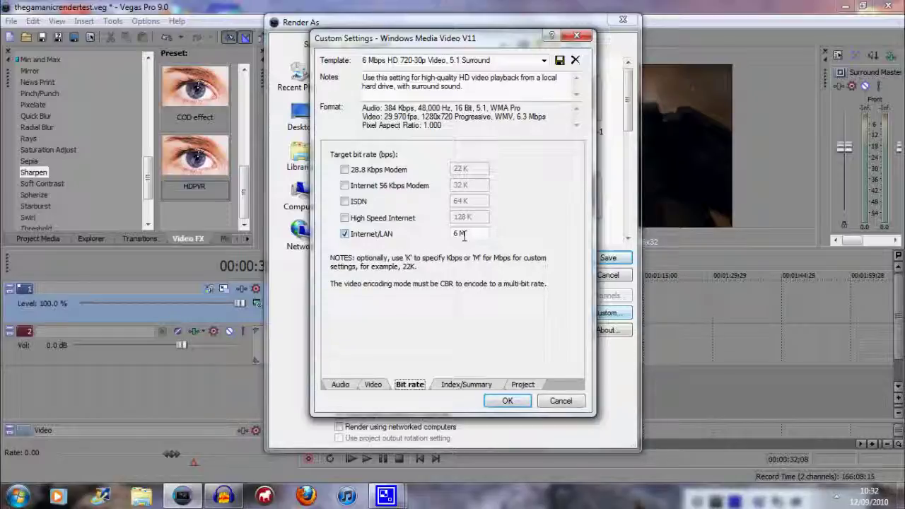
click(468, 234)
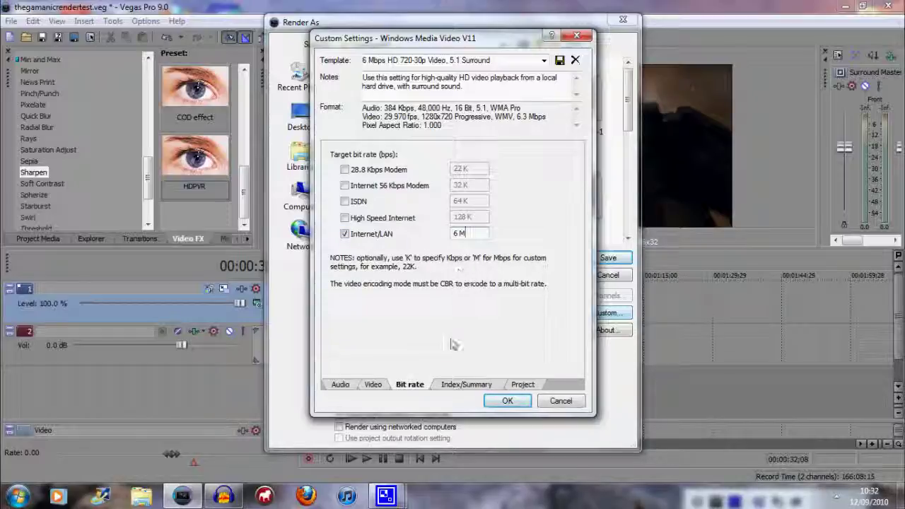
click(488, 385)
Step: Set the video rendering quality to Best, accept the custom settings, and render the project as thegamanicrendertest.wmv
click(516, 388)
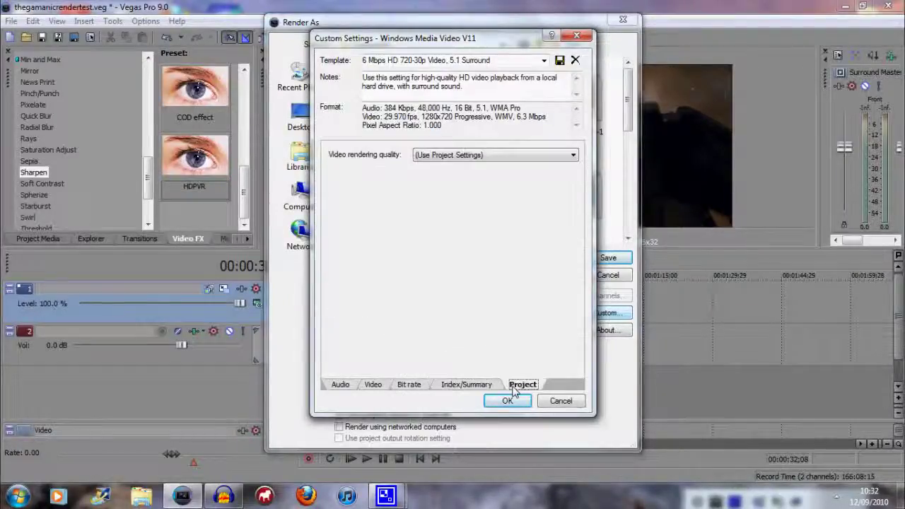
click(453, 157)
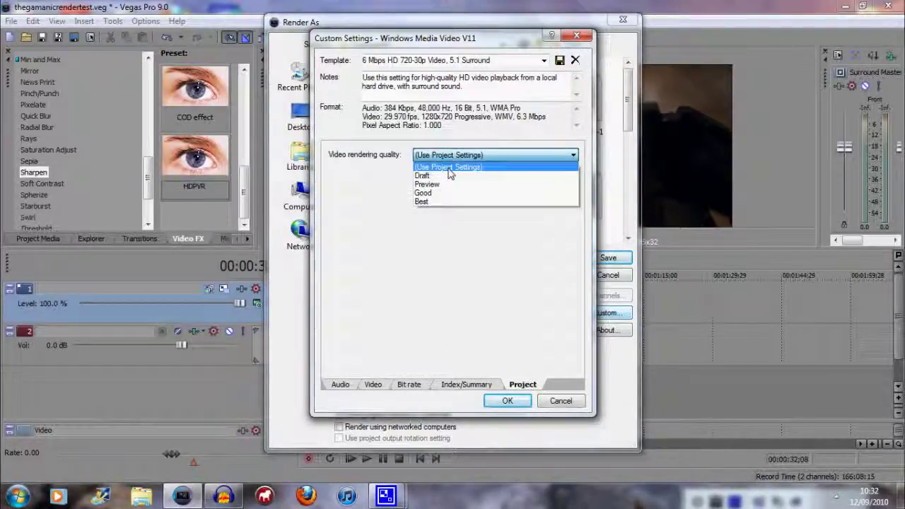
click(436, 203)
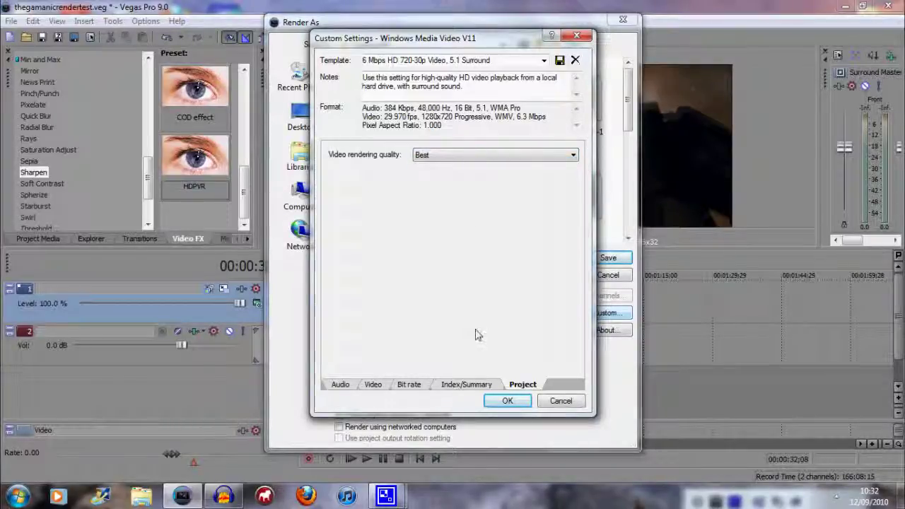
click(505, 400)
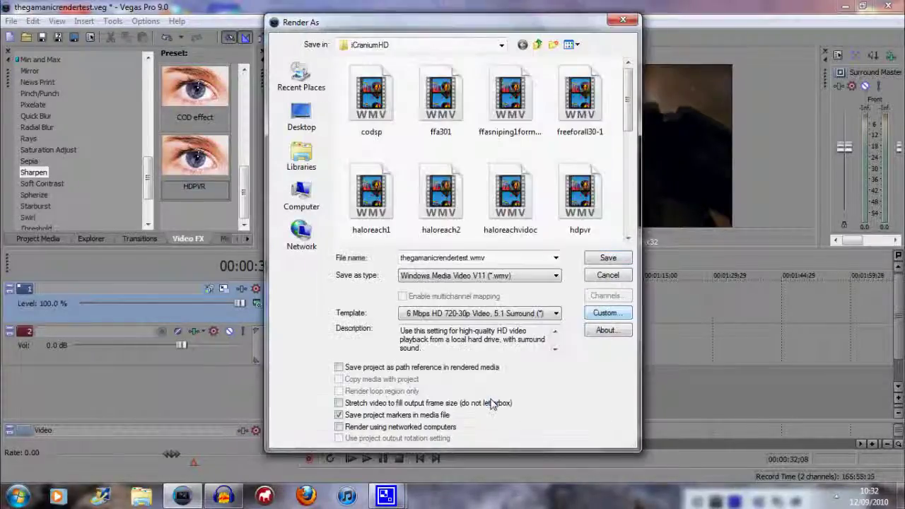
click(590, 260)
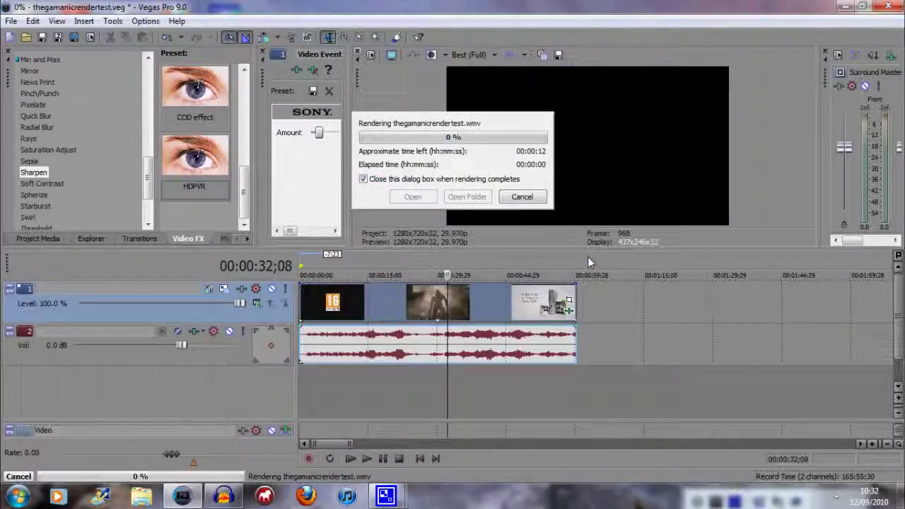